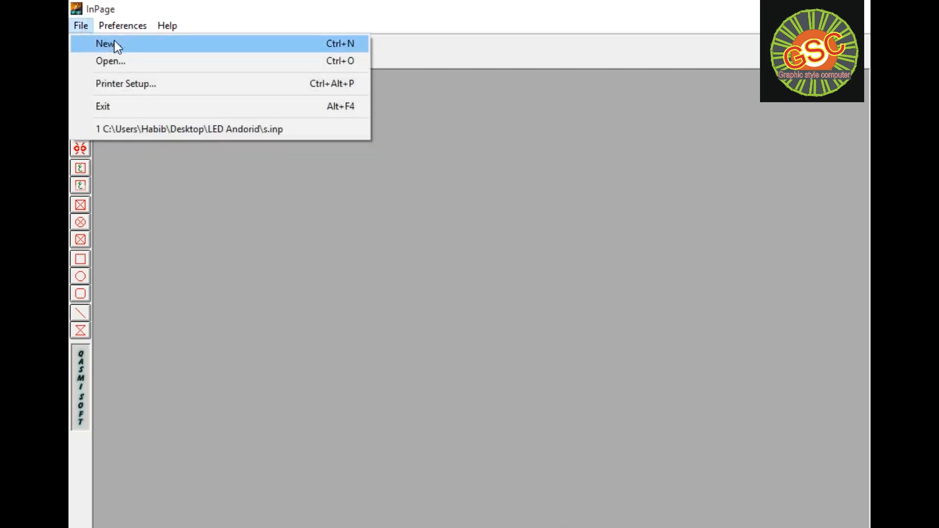
# Create a new A4 portrait document with right-to-left direction and set the font size to 24pt.
pyautogui.click(116, 43)
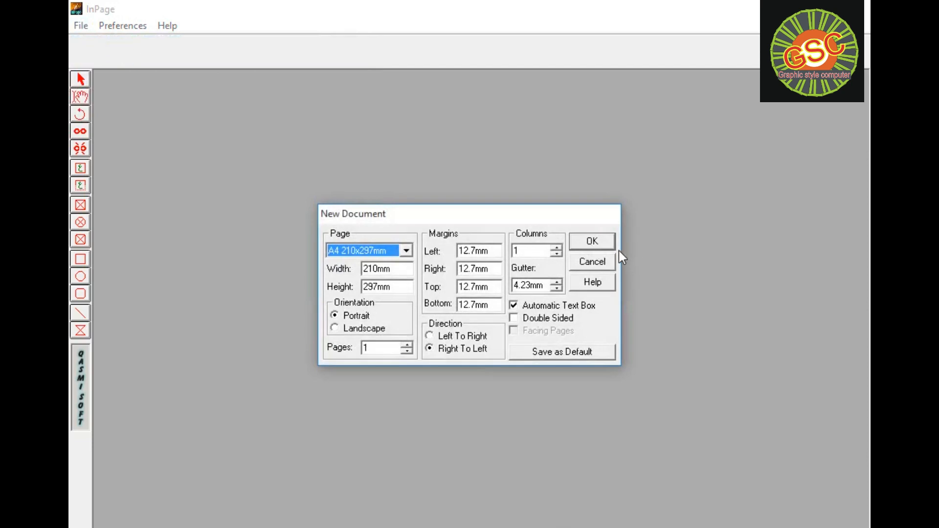
pyautogui.click(592, 242)
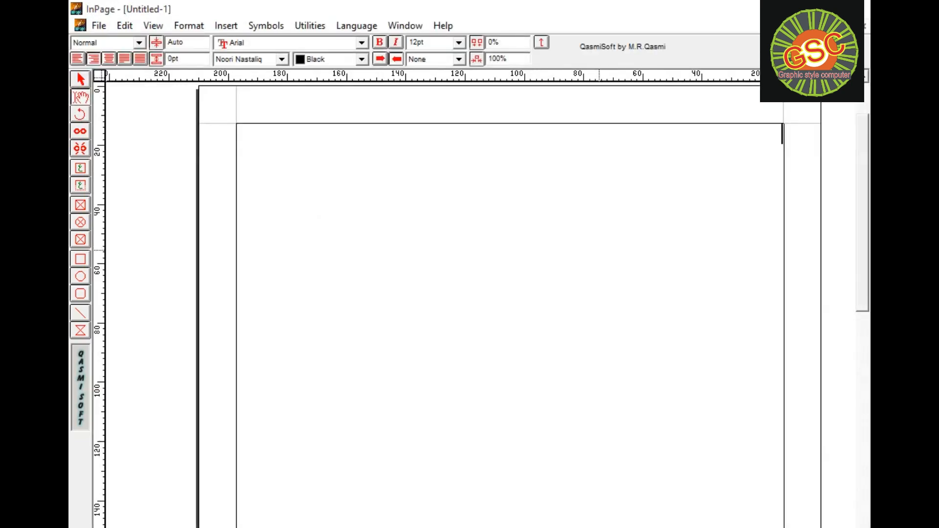
pyautogui.click(460, 42)
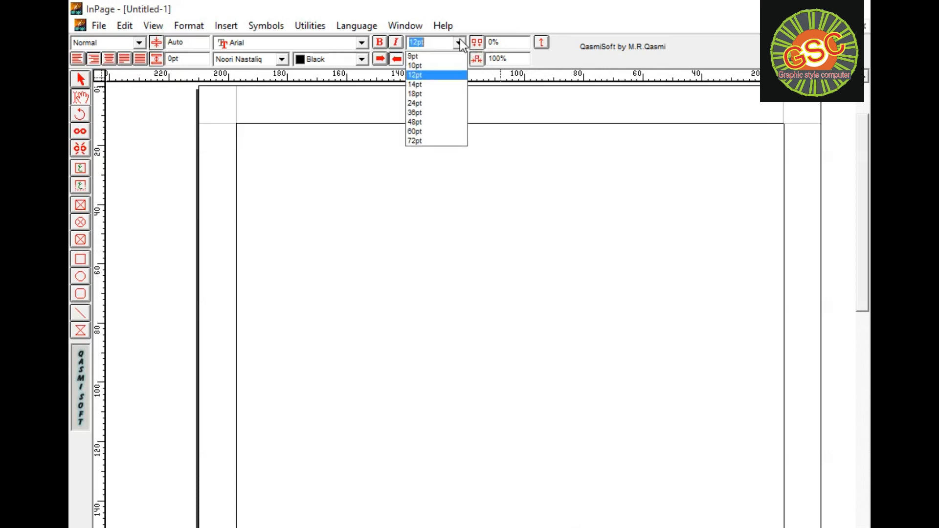
pyautogui.click(447, 103)
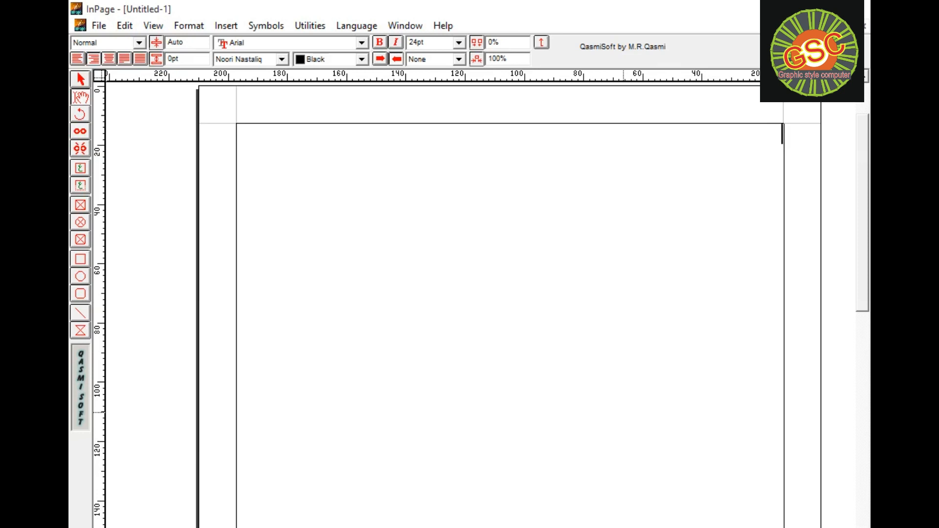
pyautogui.write('ص')
pyautogui.press('BackSpace')
pyautogui.write('ش')
pyautogui.press('BackSpace')
# Open the keyboard preferences and examine the list of available keyboard layouts.
pyautogui.click(125, 24)
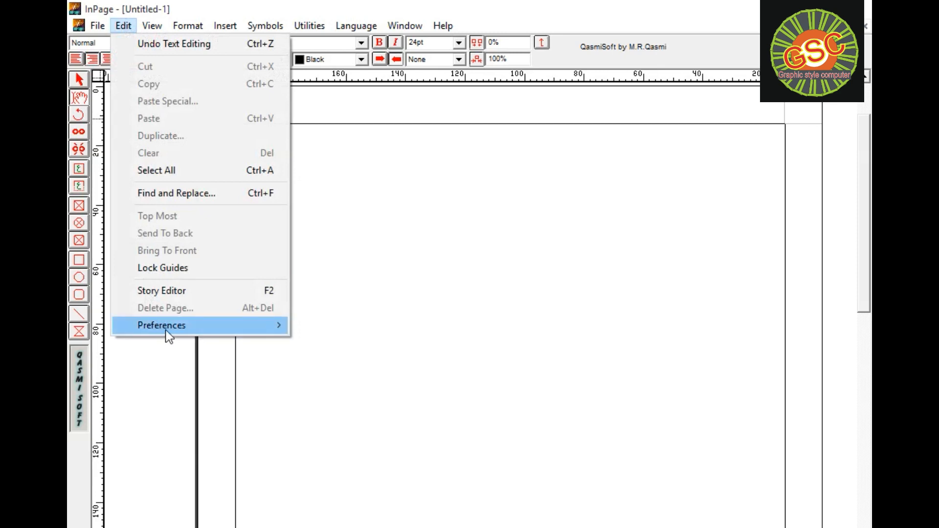
pyautogui.moveTo(244, 320)
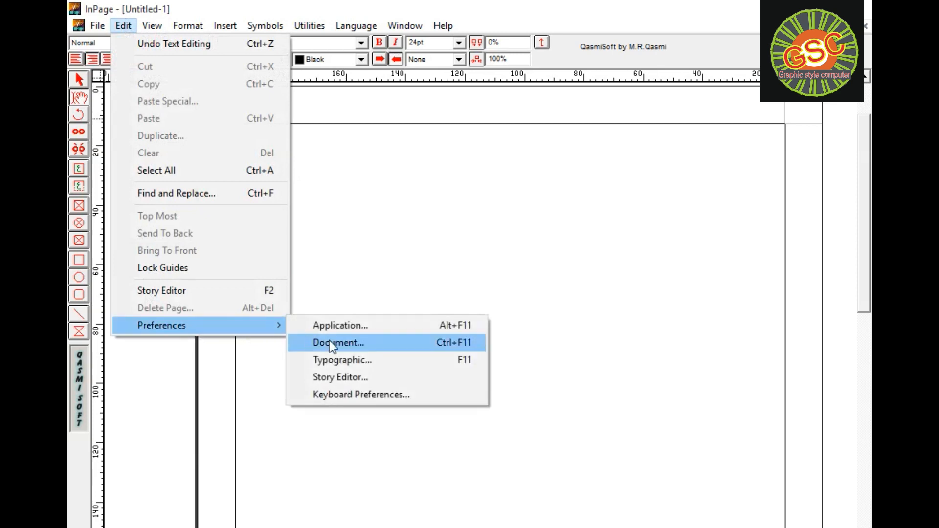
pyautogui.click(443, 400)
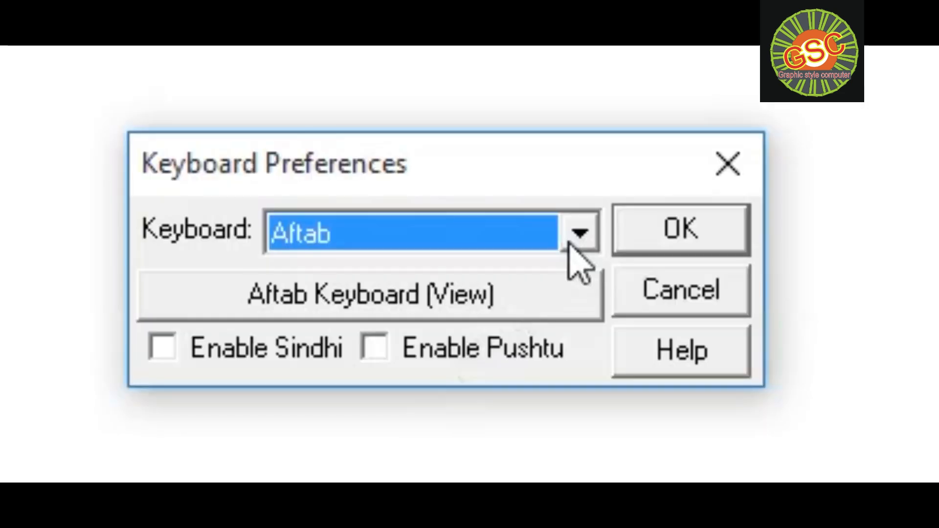
pyautogui.click(513, 279)
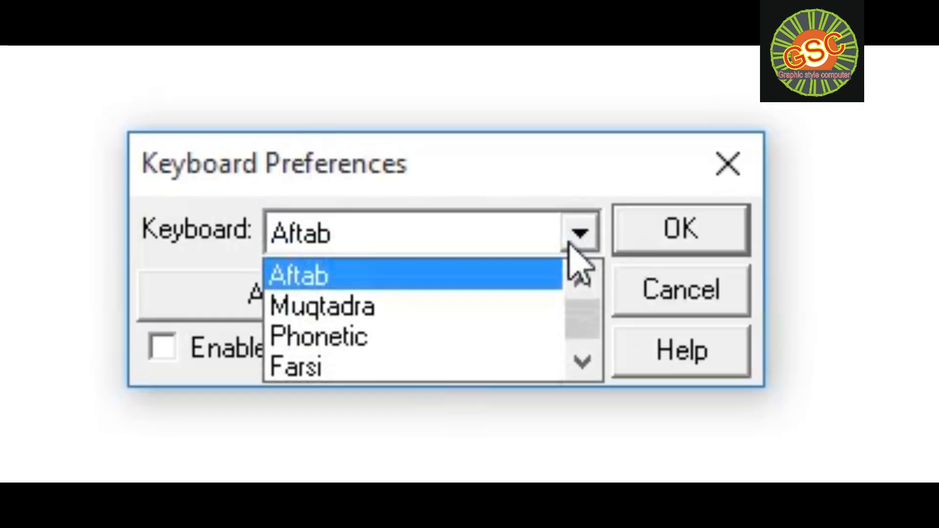
pyautogui.click(609, 325)
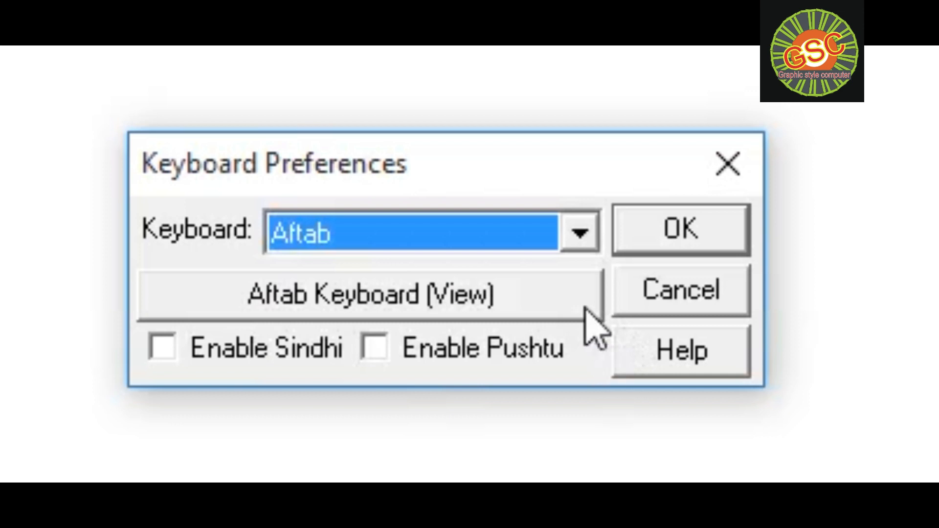
pyautogui.click(570, 244)
pyautogui.scroll(-4, 443, 354)
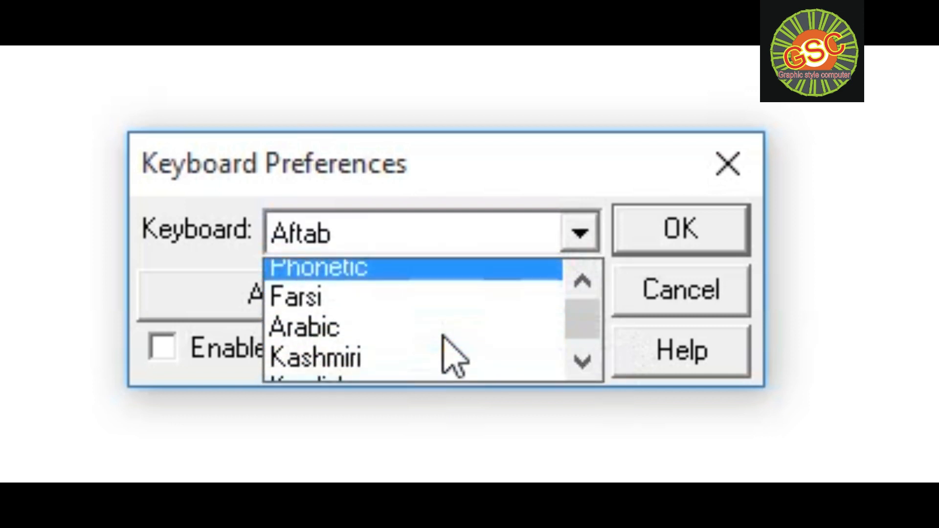
pyautogui.scroll(-1, 445, 352)
pyautogui.scroll(2, 470, 361)
pyautogui.scroll(5, 467, 364)
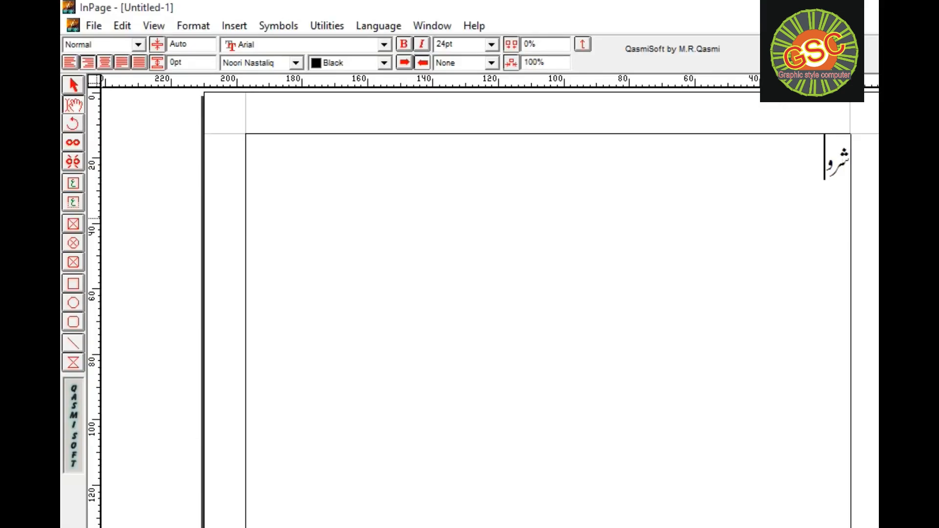
# Enter the opening line "شروع اللہ کے نام سے جو بڑا مہربان نہایت رحم والا ہے" and centre it.
pyautogui.write('ع اللہ کے نا')
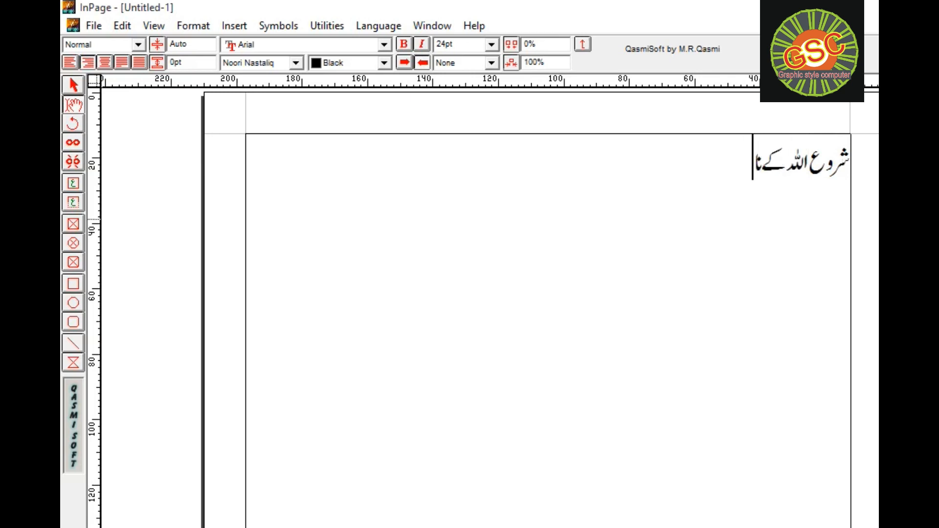
pyautogui.write('م سے جو بڑ')
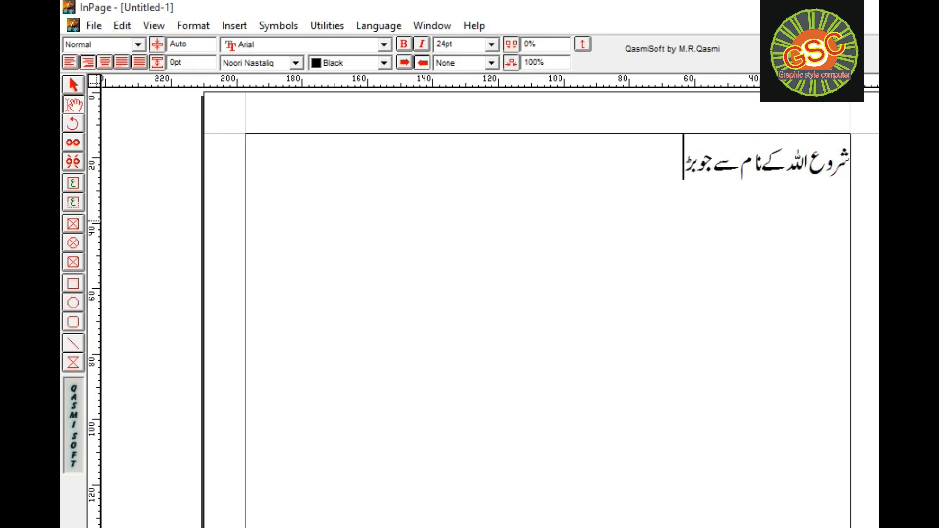
pyautogui.write('ا مہربان')
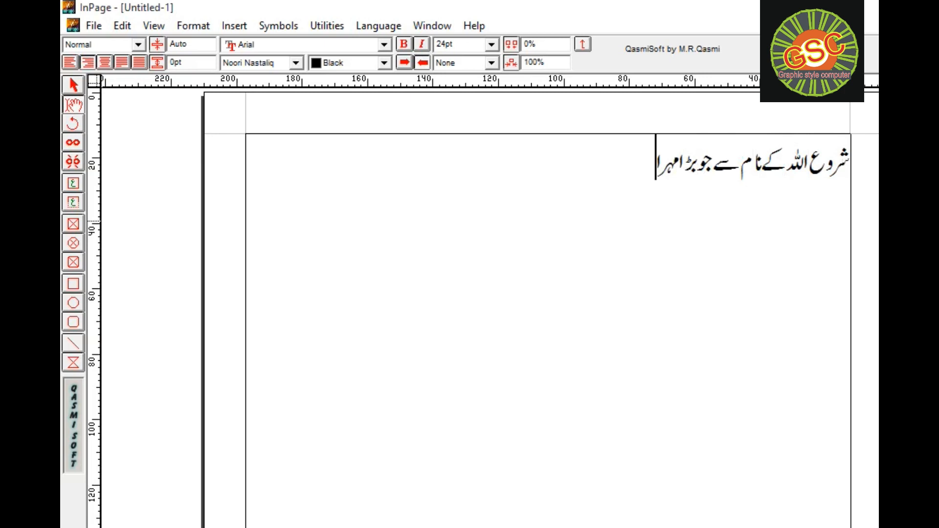
pyautogui.write(' نہایت')
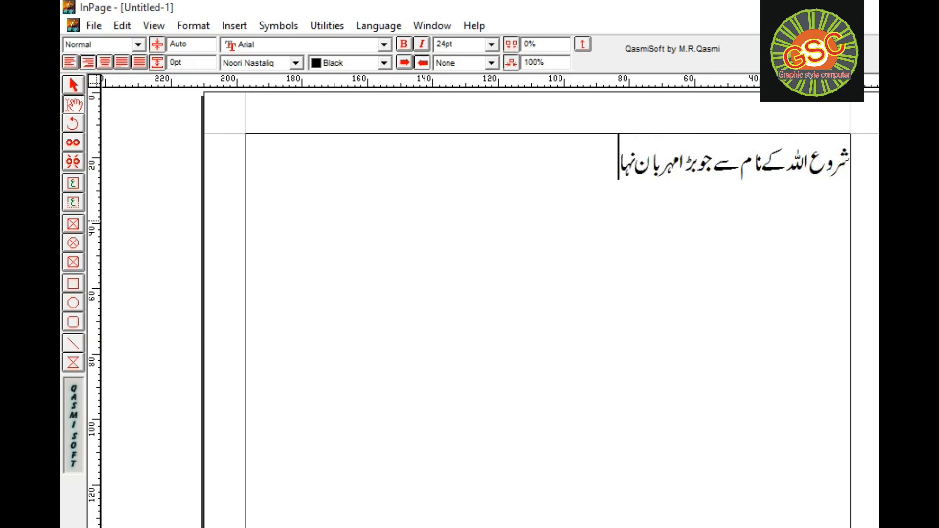
pyautogui.write(' ر')
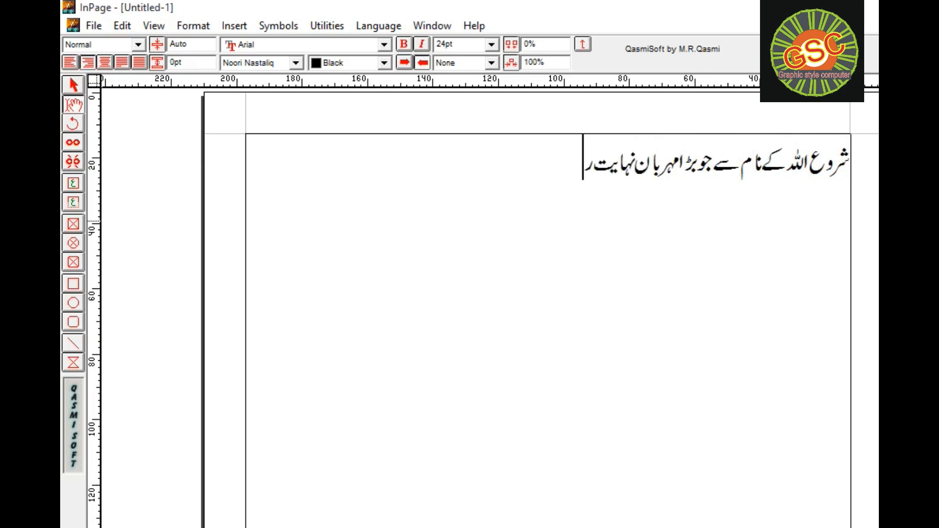
pyautogui.write('حم والا ہے')
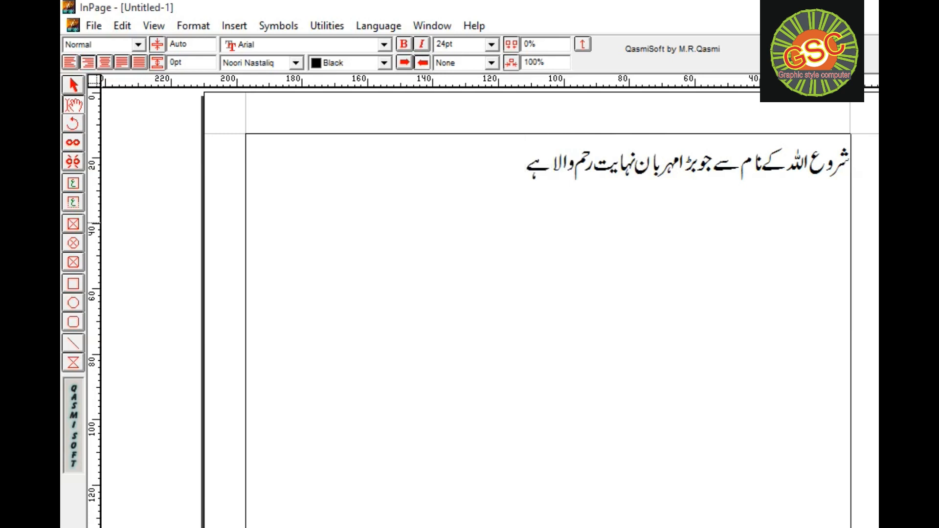
pyautogui.hotkey('ctrl', 'shift', 'c')
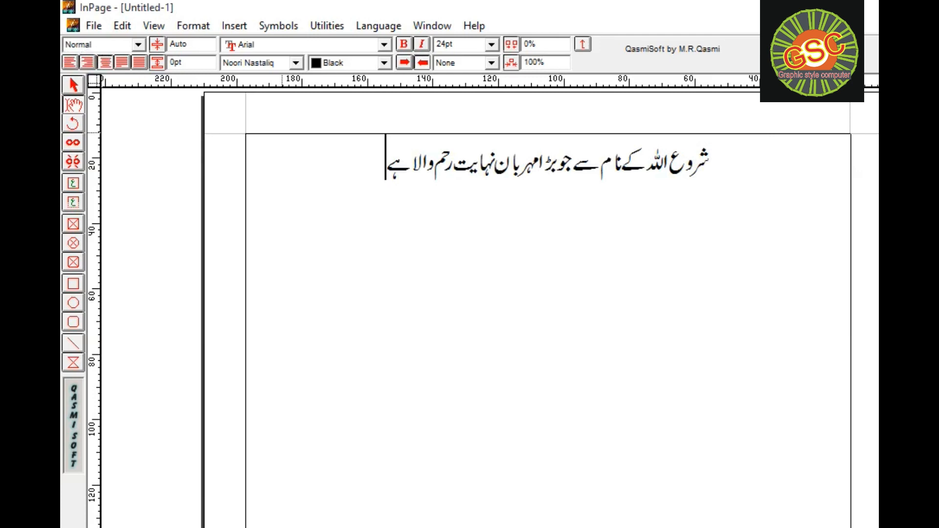
# Start a right-aligned second line at 24pt and enter "اے نبیﷺ".
pyautogui.press('Return')
pyautogui.hotkey('ctrl', 'shift', 'r')
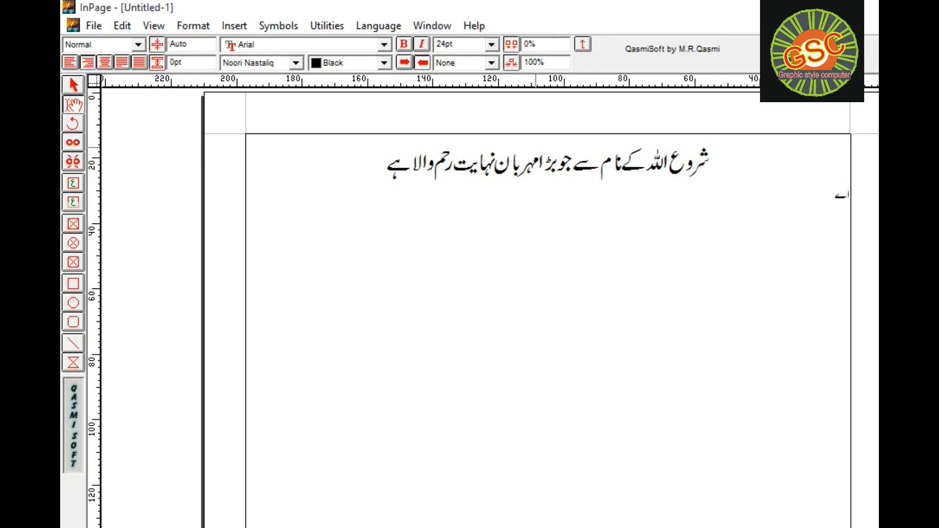
pyautogui.press('F9')
pyautogui.write('24')
pyautogui.press('Return')
pyautogui.write('اے')
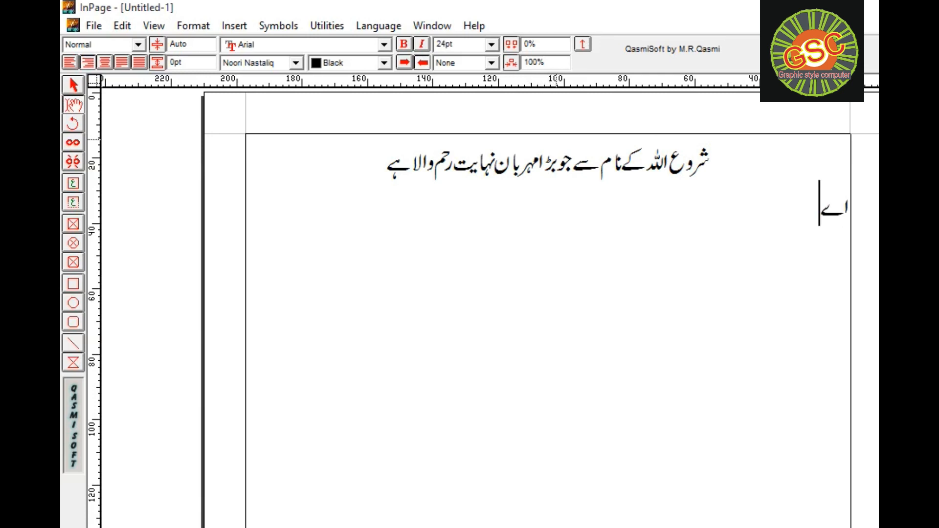
pyautogui.write(' نبی')
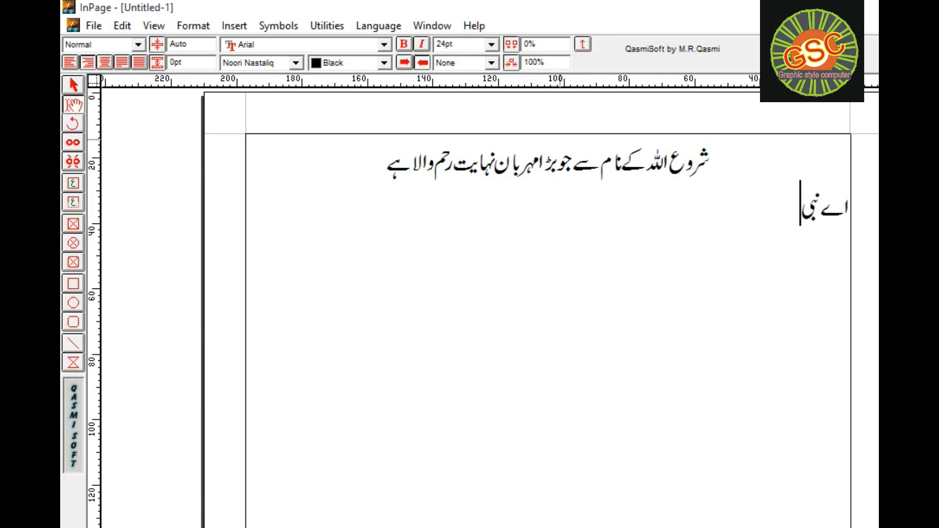
pyautogui.write('ﷺ')
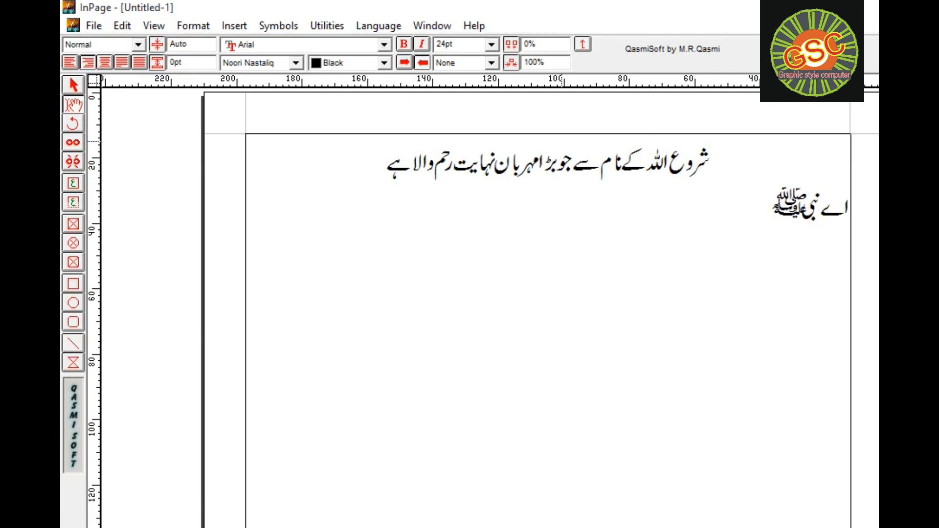
# Continue the second line with "کہو کے اللہ ایک ہے۔ وہ بے نیاز ہے۔ نہ وہ کسی کا باپ ہے اور".
pyautogui.write('کہو کے اللہ ایک ہے۔ وہ بے')
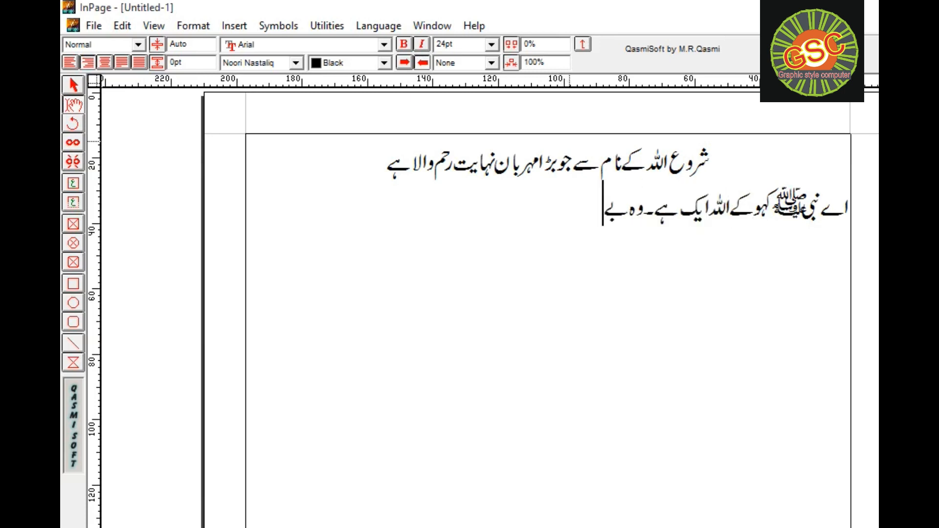
pyautogui.write(' نیاز ہے')
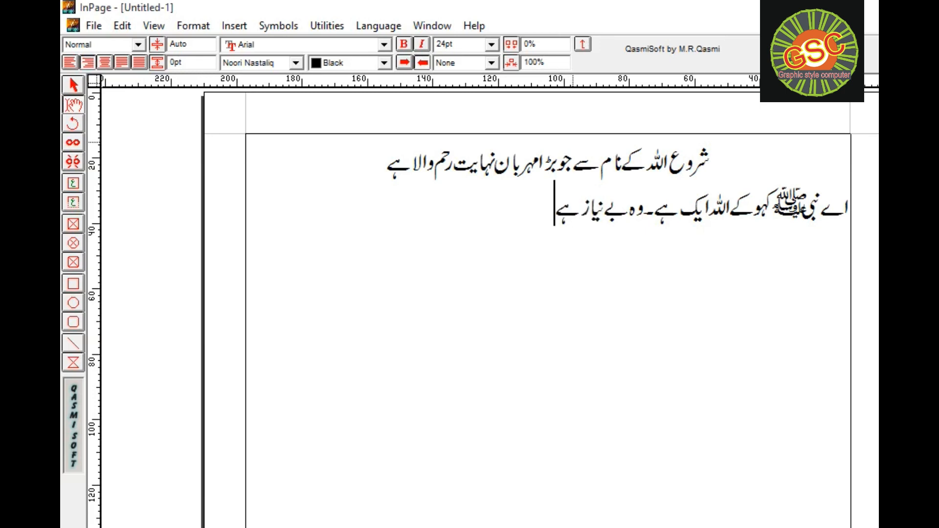
pyautogui.write('۔ نہ وہ')
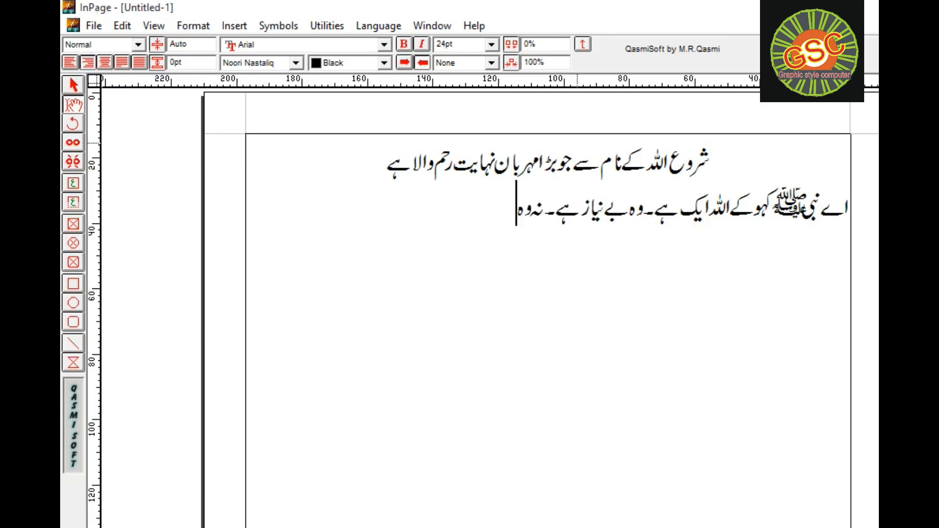
pyautogui.write(' کسی کا با')
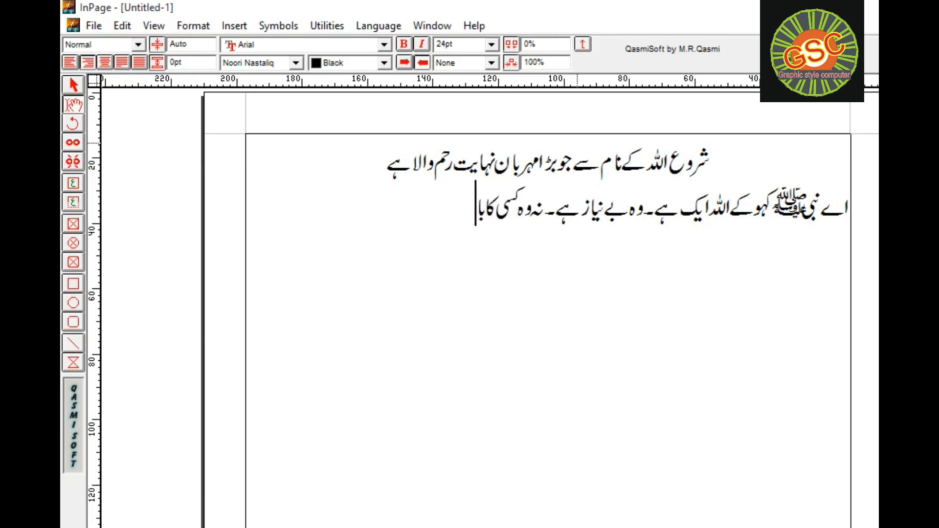
pyautogui.write('پ ہے اور')
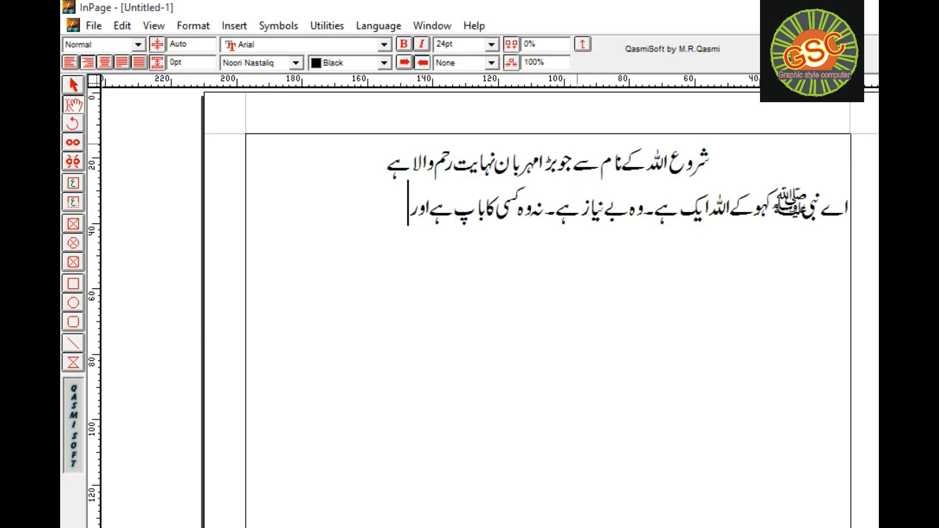
# Complete the body text with "نہ ہی کسی کا بیٹا۔اور کوئی اس کا شریک نہیں۔".
pyautogui.write(' نہ ہی کسی')
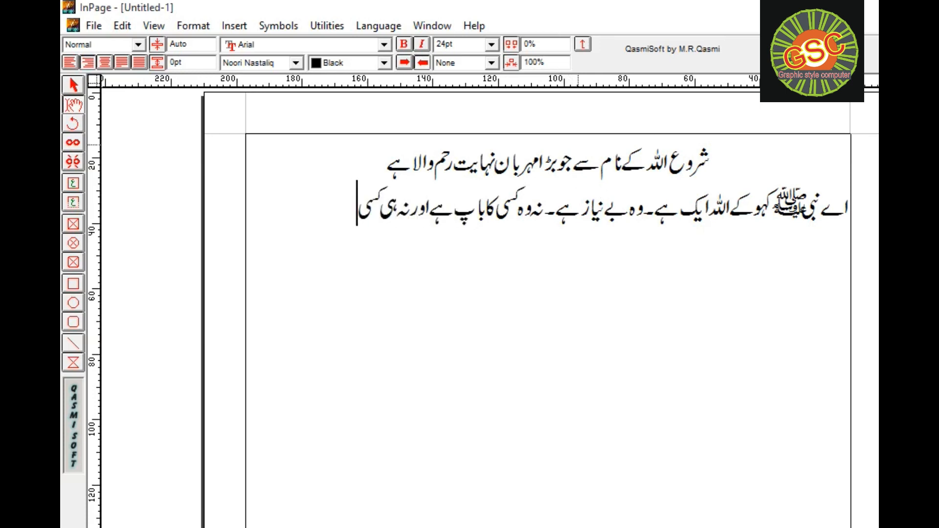
pyautogui.write(' کا بیٹا')
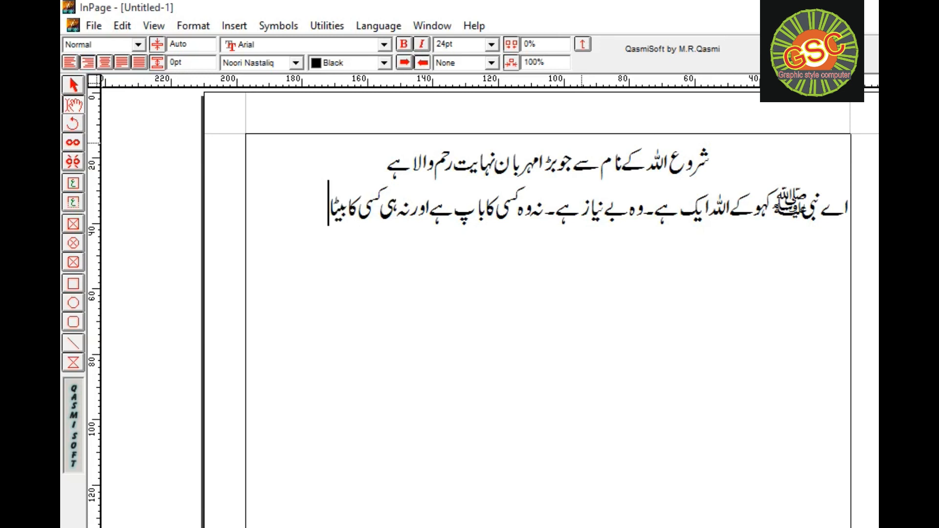
pyautogui.write('۔اور')
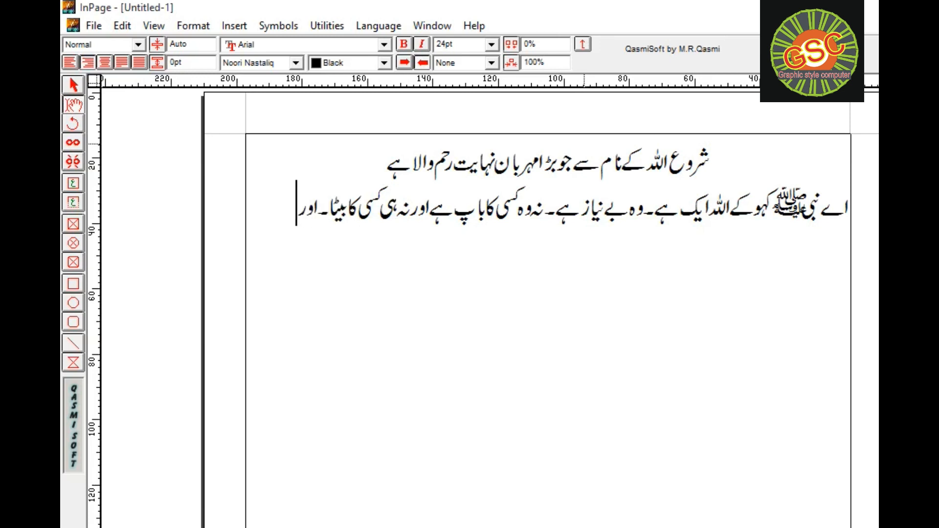
pyautogui.write(' کوءی اس')
pyautogui.write(' کا شری')
pyautogui.write('ک نہیں')
pyautogui.write('۔')
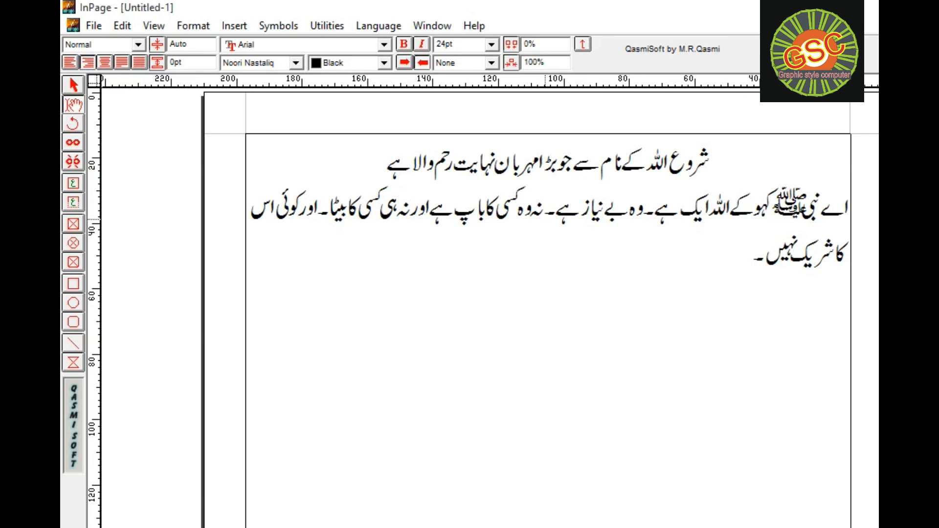
# Break the body text onto a new line before "نہ وہ کسی" and indent its first line with spacing before "اے".
pyautogui.click(546, 204)
pyautogui.press('Return')
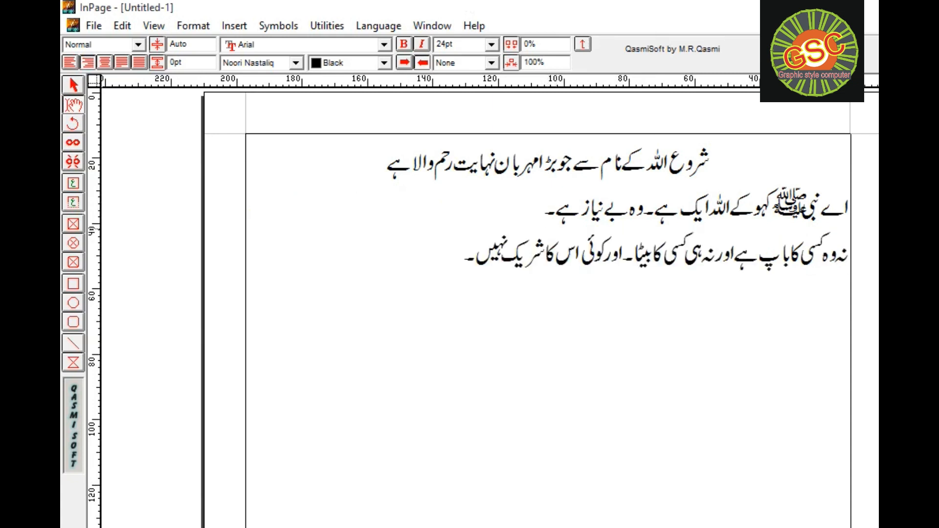
pyautogui.click(848, 202)
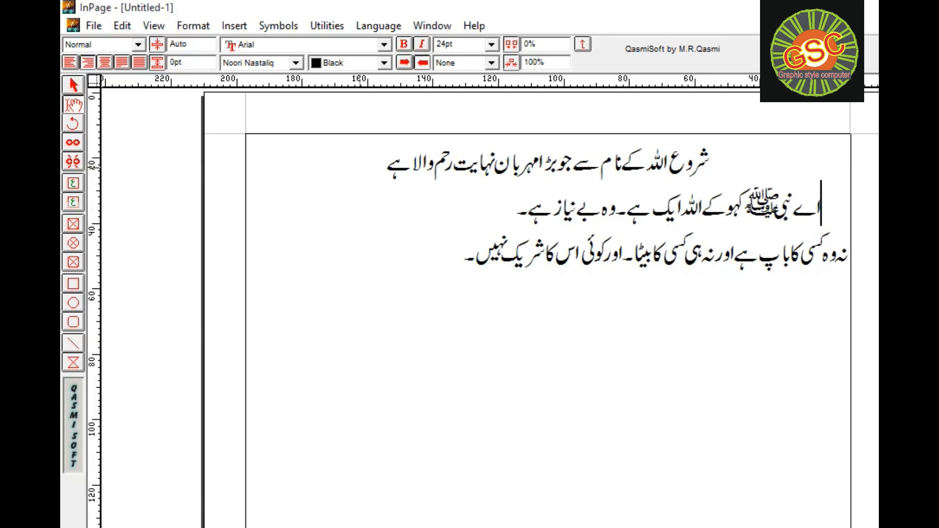
# Insert an empty line between the centred opening line and the body text.
pyautogui.click(387, 166)
pyautogui.press('Return')
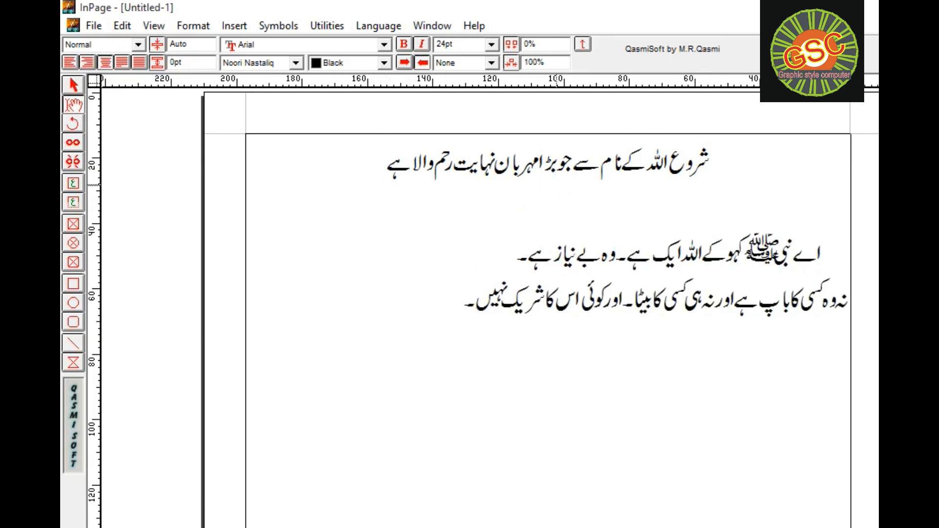
pyautogui.click(842, 255)
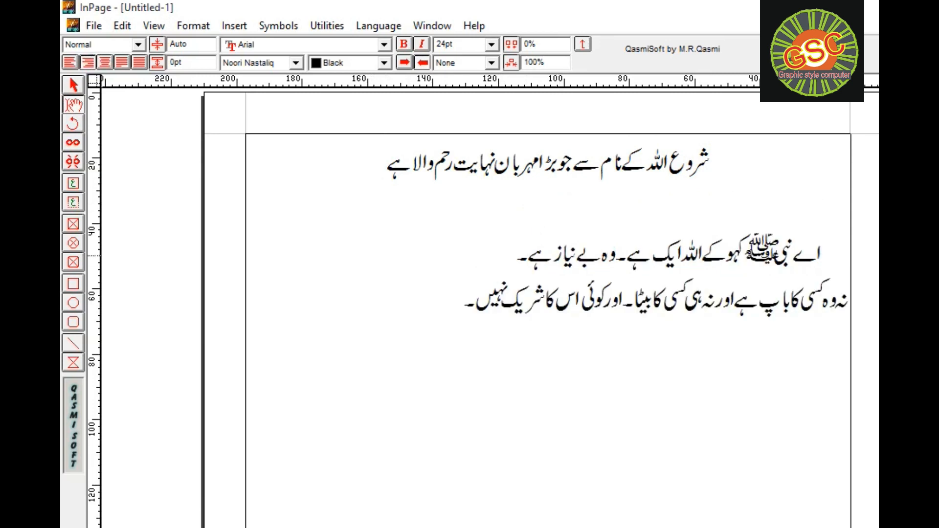
pyautogui.click(847, 297)
pyautogui.click(807, 296)
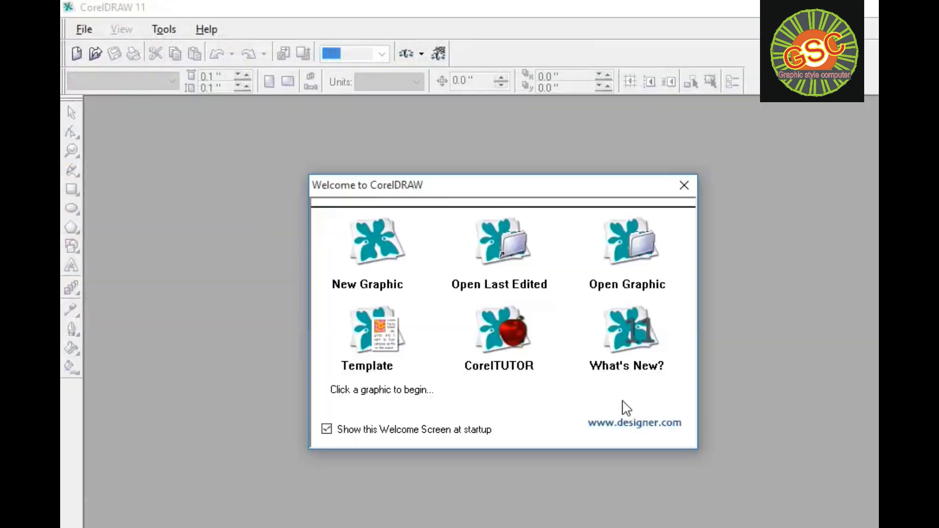
# Switch to CorelDRAW and start a new graphic.
pyautogui.click(374, 252)
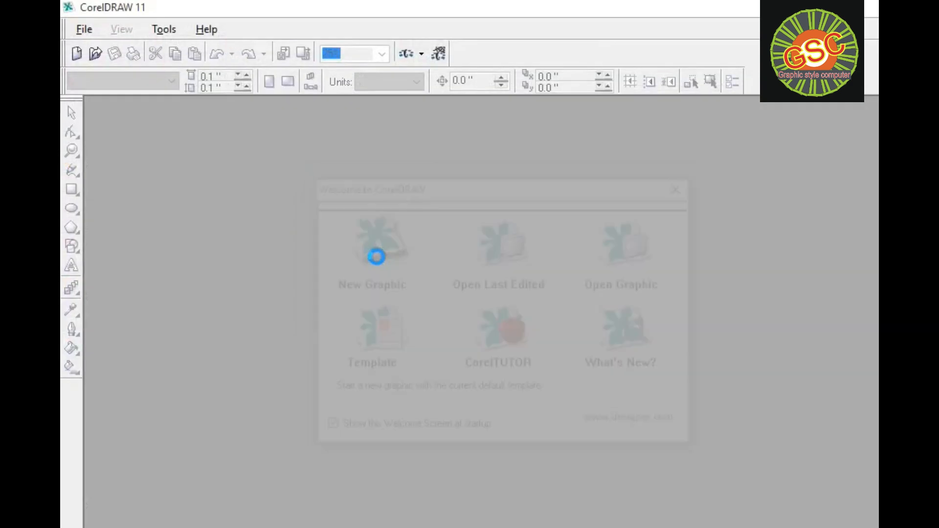